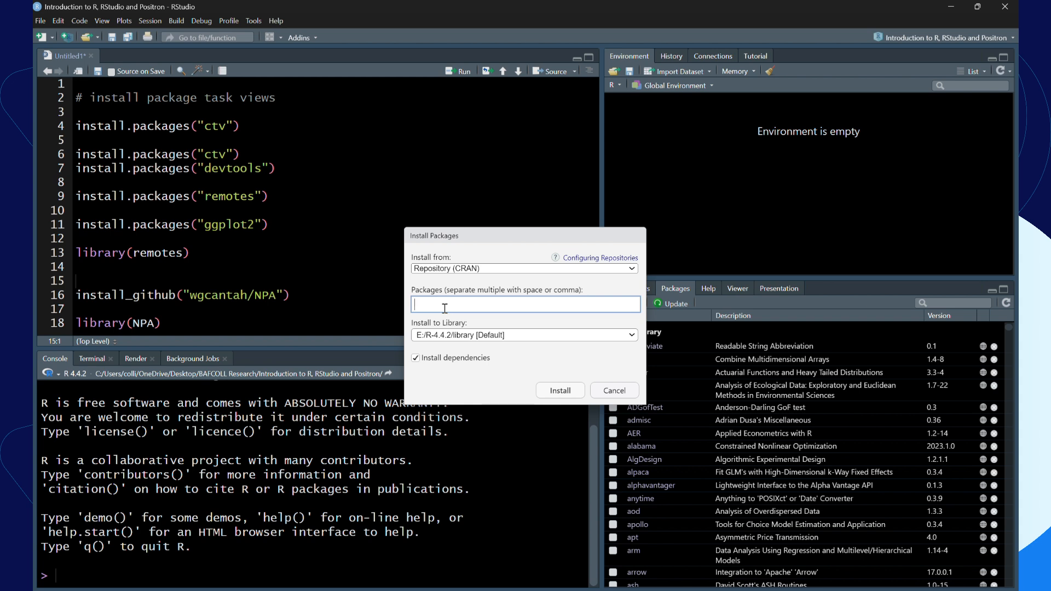
# Install the ggplot2 package from the CRAN repository into the default library with its dependencies
pyautogui.write('ggplo')
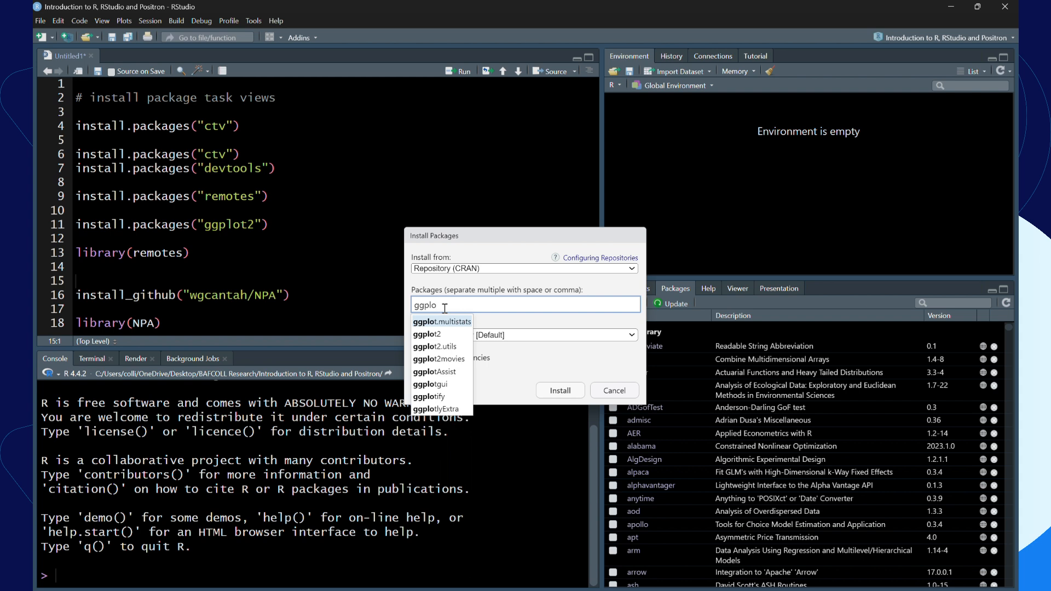
pyautogui.click(440, 333)
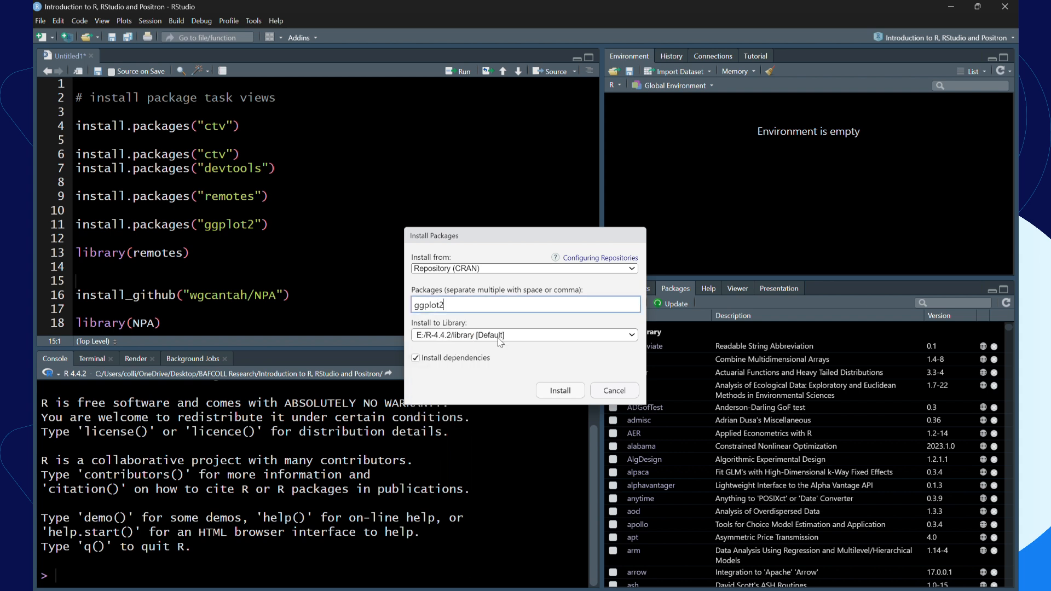
pyautogui.click(559, 391)
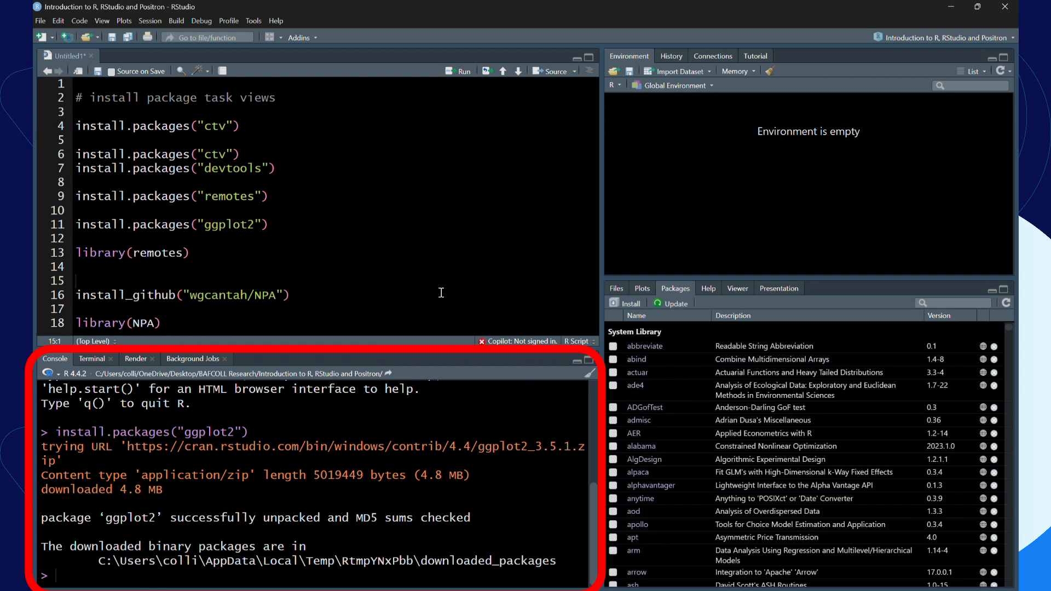
# Install the readxlsb and haven packages together from the CRAN repository and review the console output
pyautogui.click(629, 303)
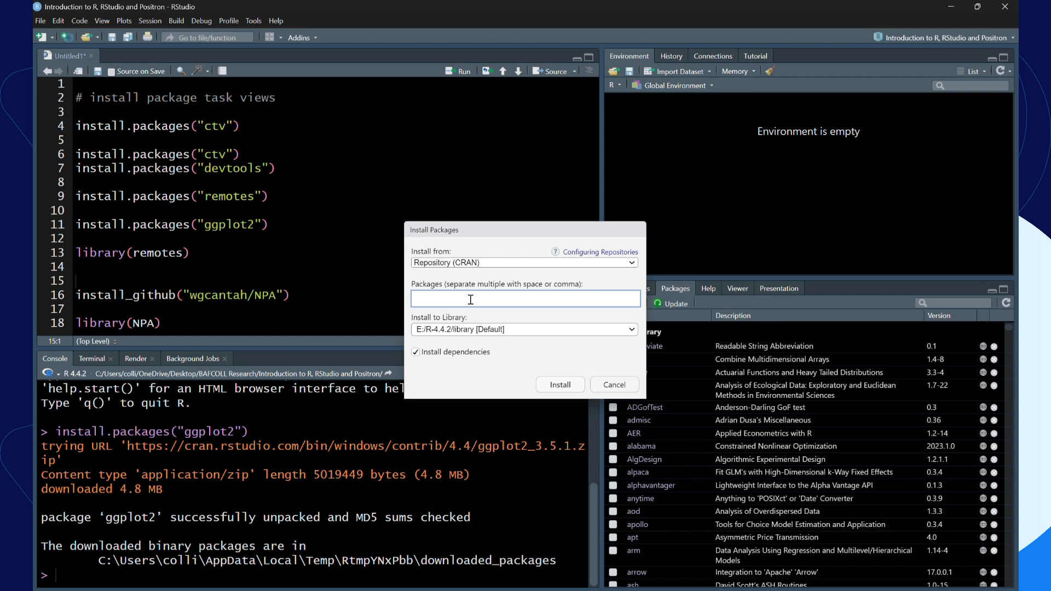
pyautogui.write('read')
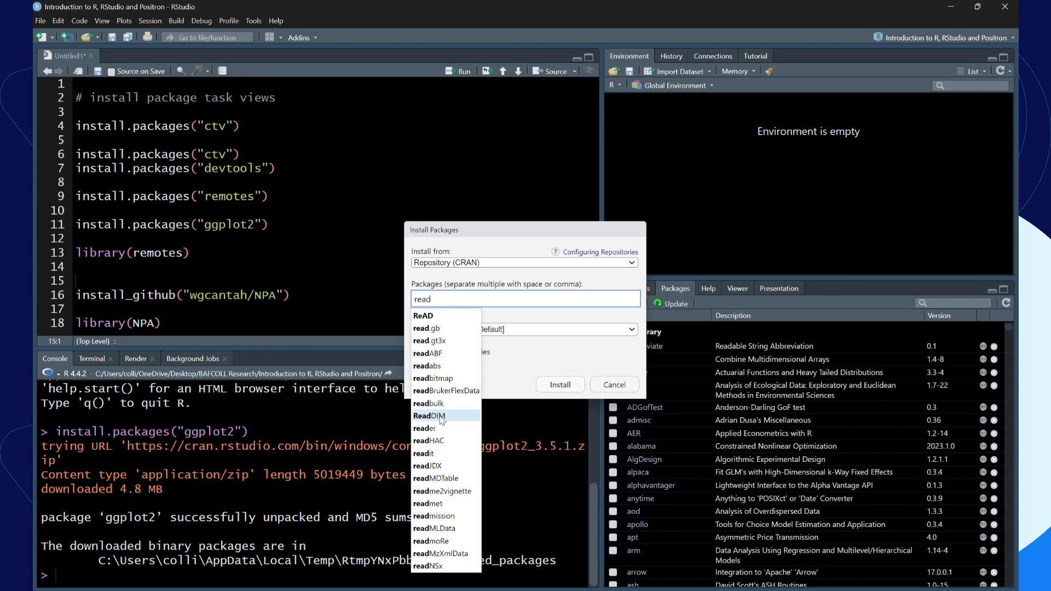
pyautogui.write('x')
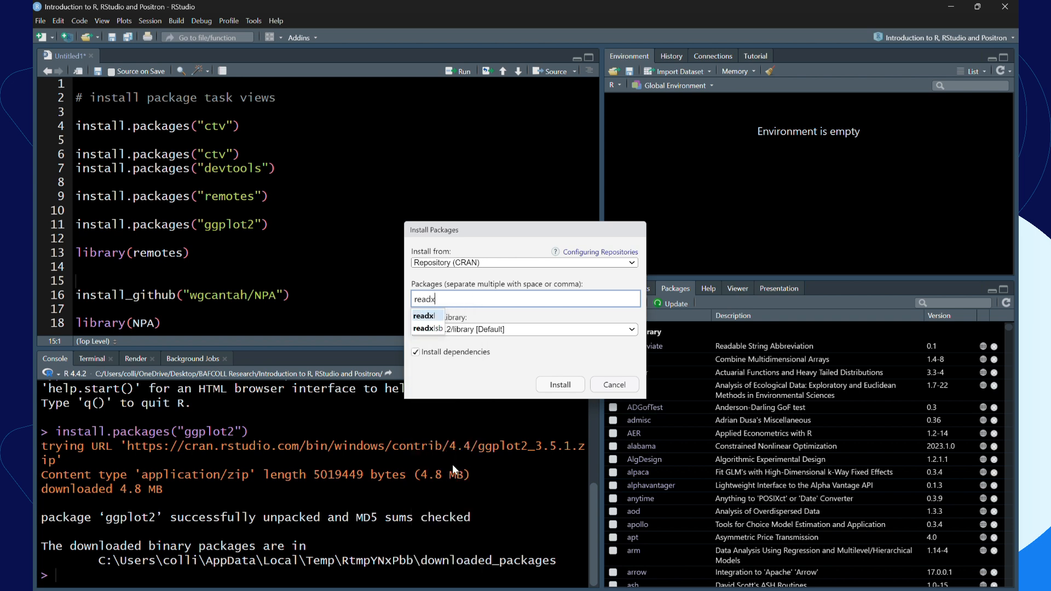
pyautogui.write('ls')
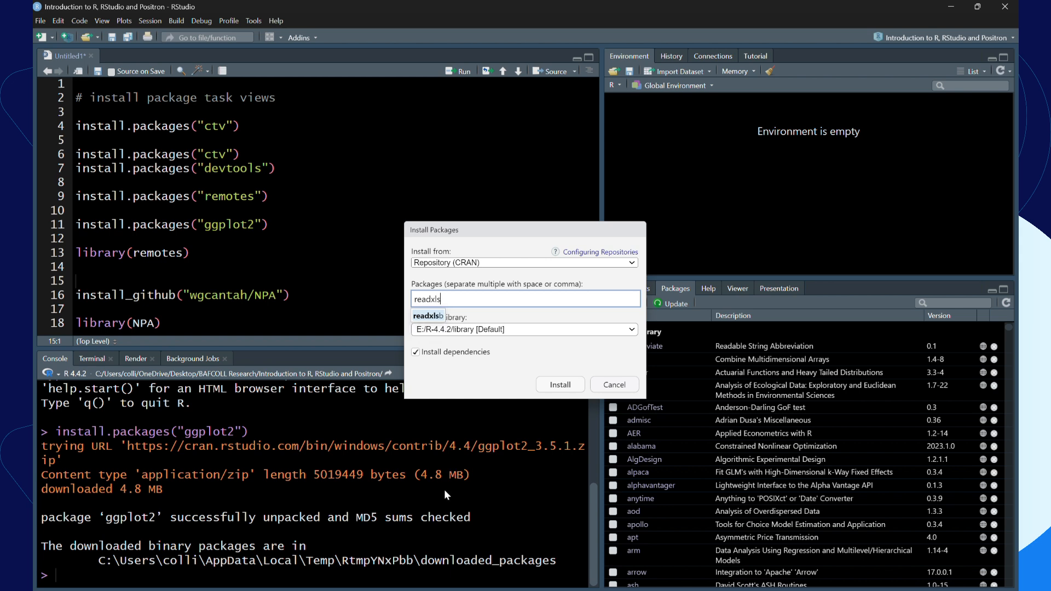
pyautogui.click(434, 316)
pyautogui.write('have')
pyautogui.click(426, 317)
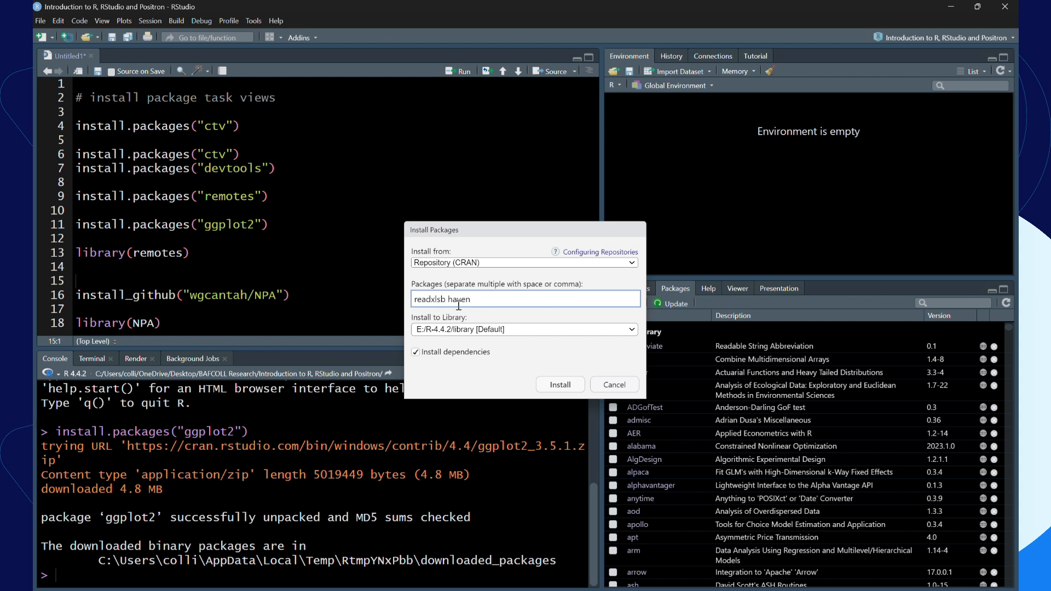
pyautogui.click(559, 384)
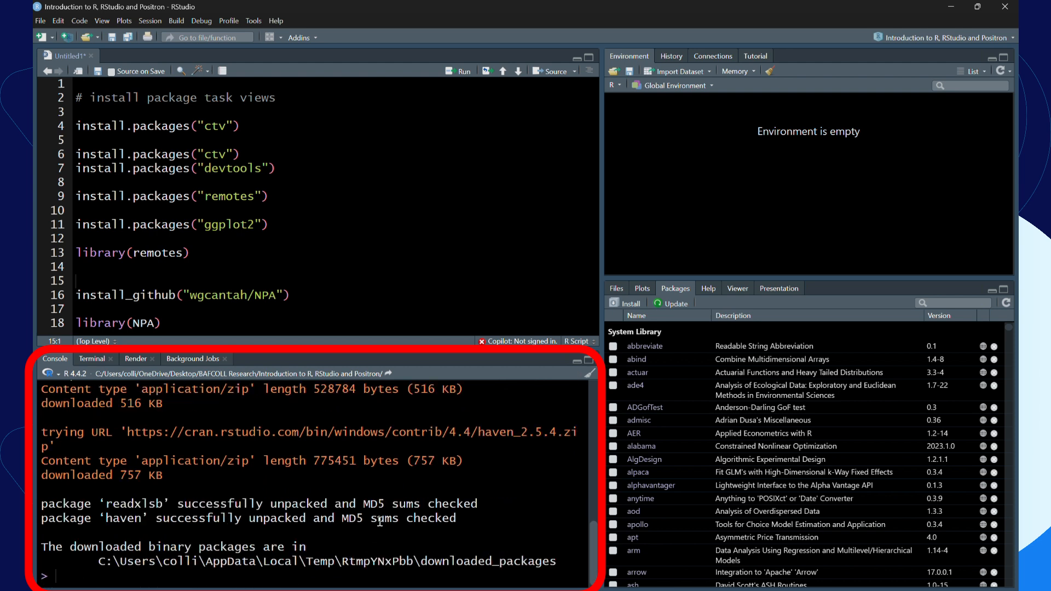
pyautogui.scroll(4, 347, 515)
pyautogui.scroll(3, 347, 503)
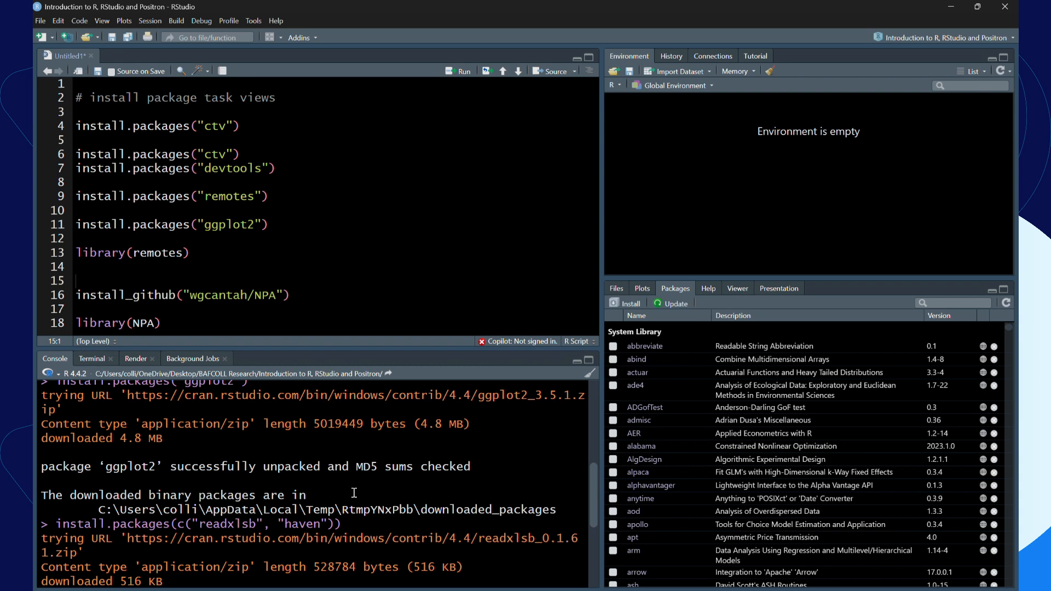
# Start another package installation with Package Archive File (.zip; .tar.gz) as the source and dismiss the file chooser
pyautogui.click(628, 304)
pyautogui.click(519, 263)
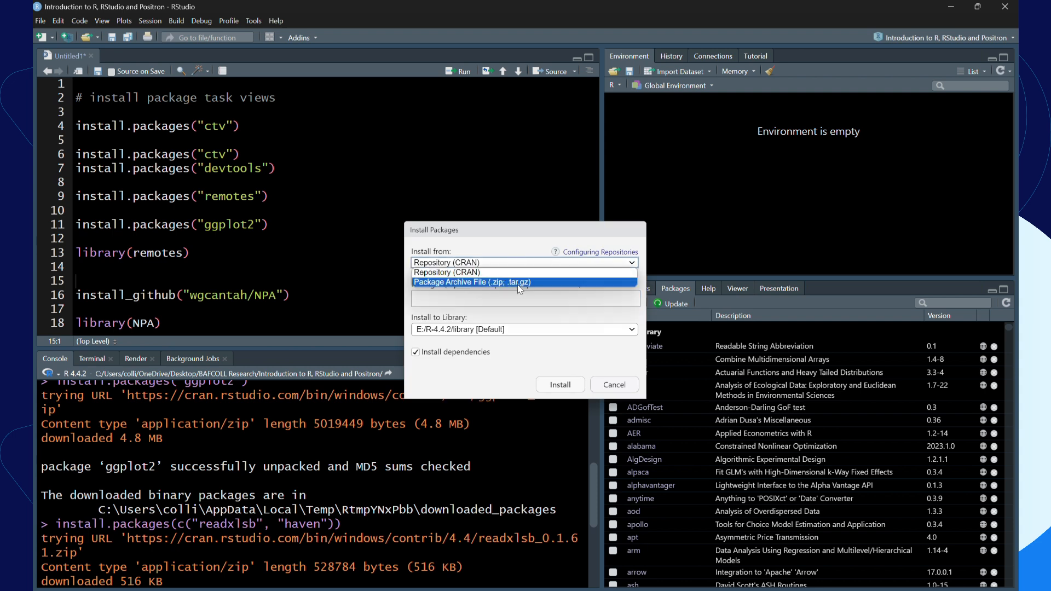
pyautogui.click(519, 282)
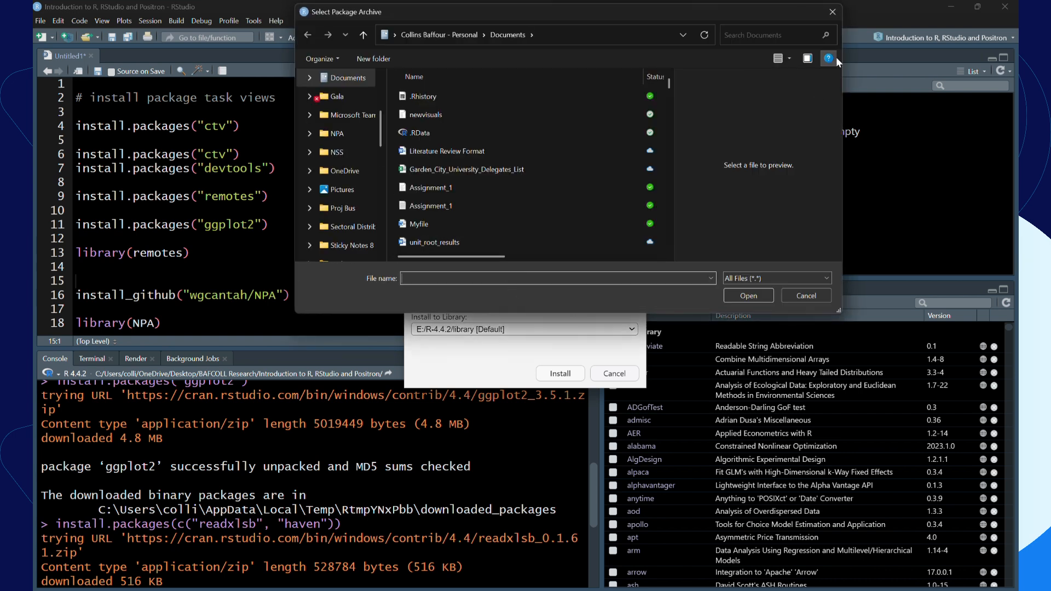
pyautogui.click(829, 19)
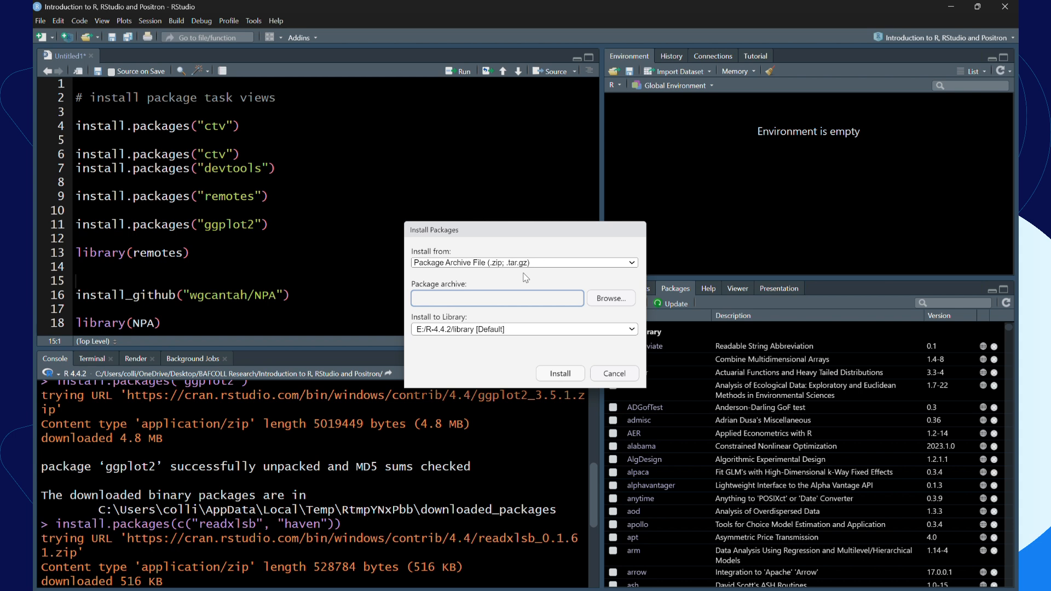
# Switch to Microsoft Edge and open cran.r-project.org/mirrors.html in a new tab
pyautogui.moveTo(520, 588)
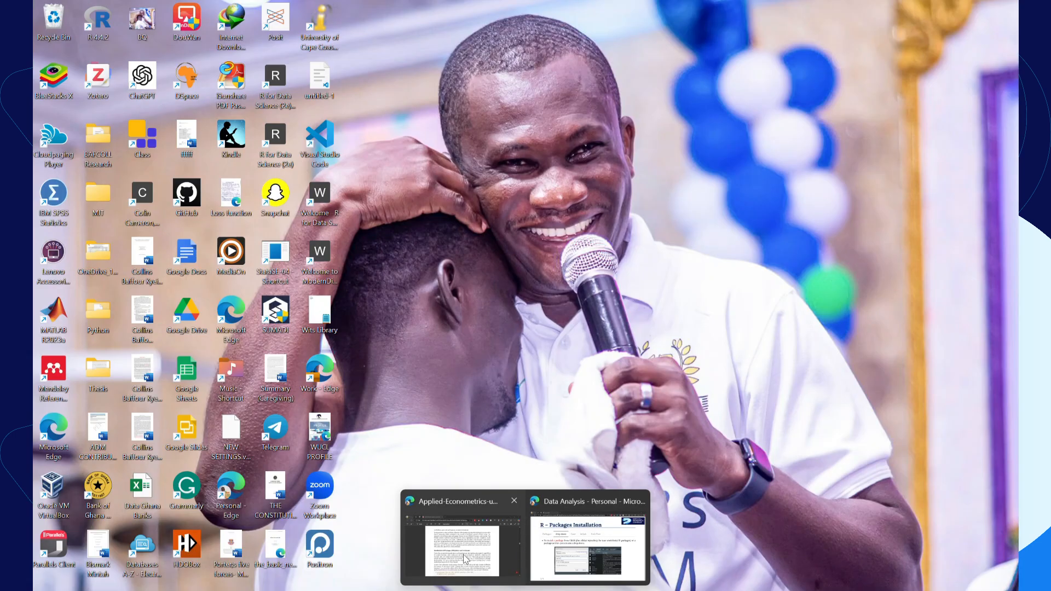
pyautogui.click(588, 545)
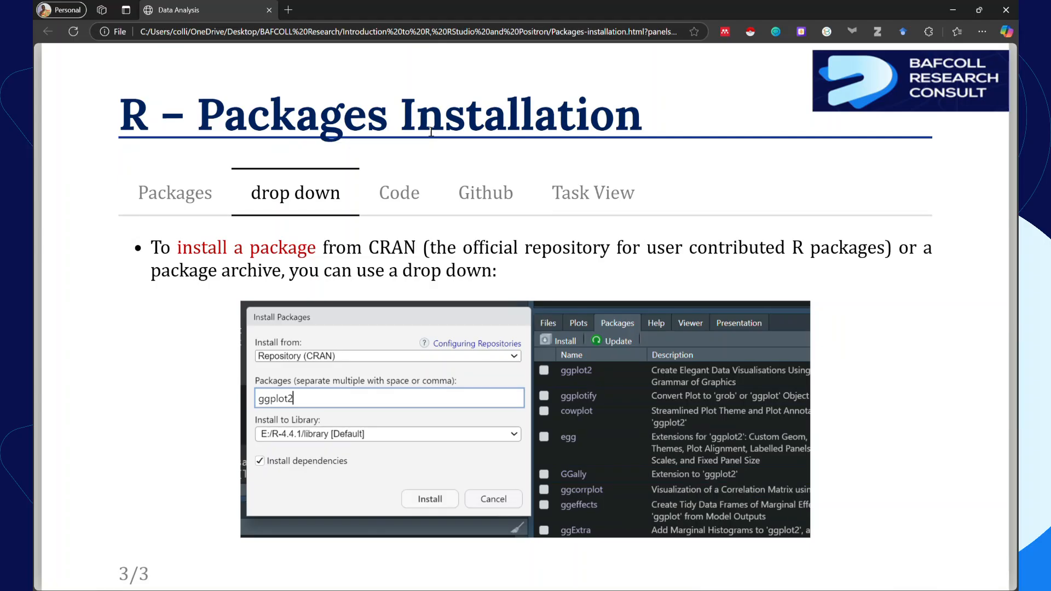
pyautogui.click(287, 9)
pyautogui.write('cran.r-project.org/mirrors.html')
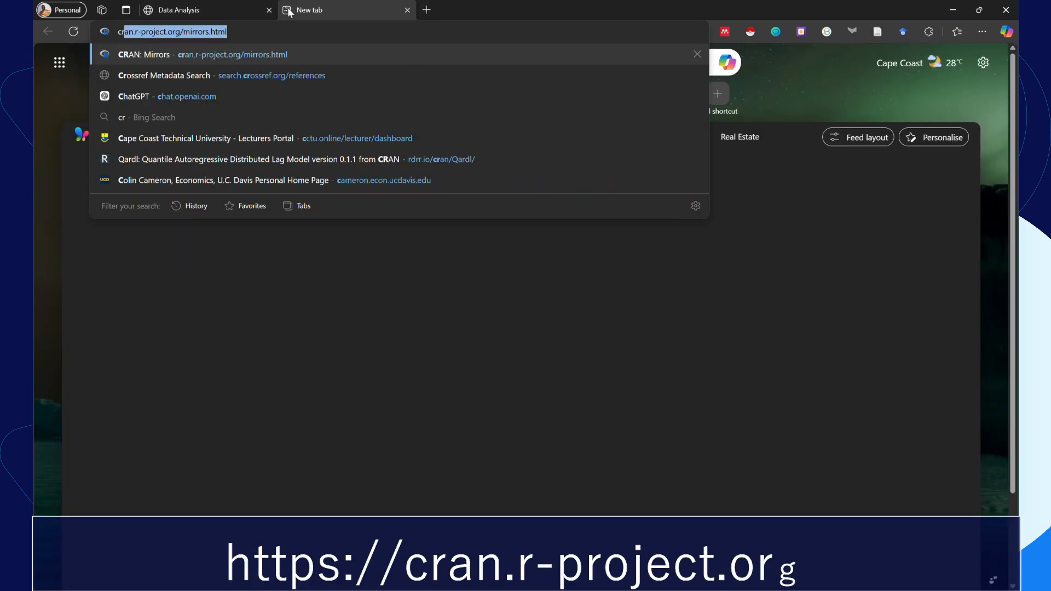
pyautogui.press('Return')
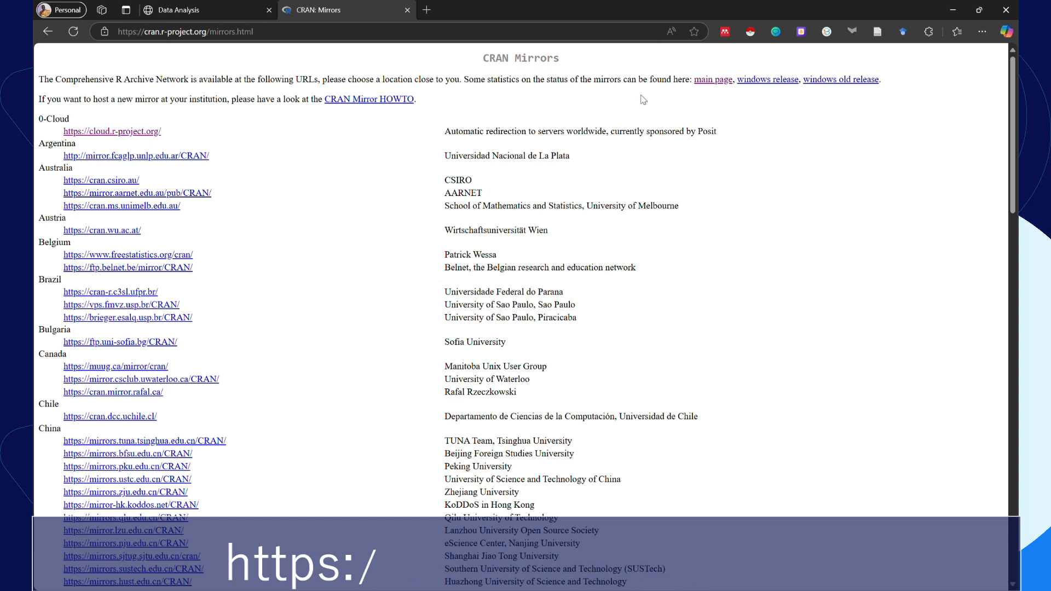
# Go through the mirror status page to the CRAN home page and open the Archive directory of contributed packages
pyautogui.click(713, 80)
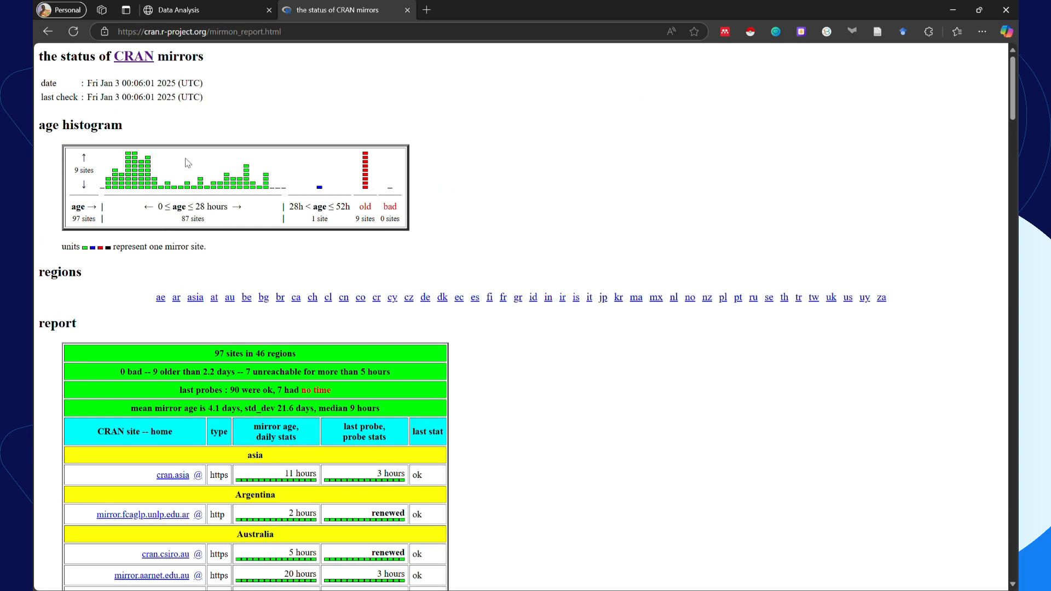
pyautogui.click(138, 58)
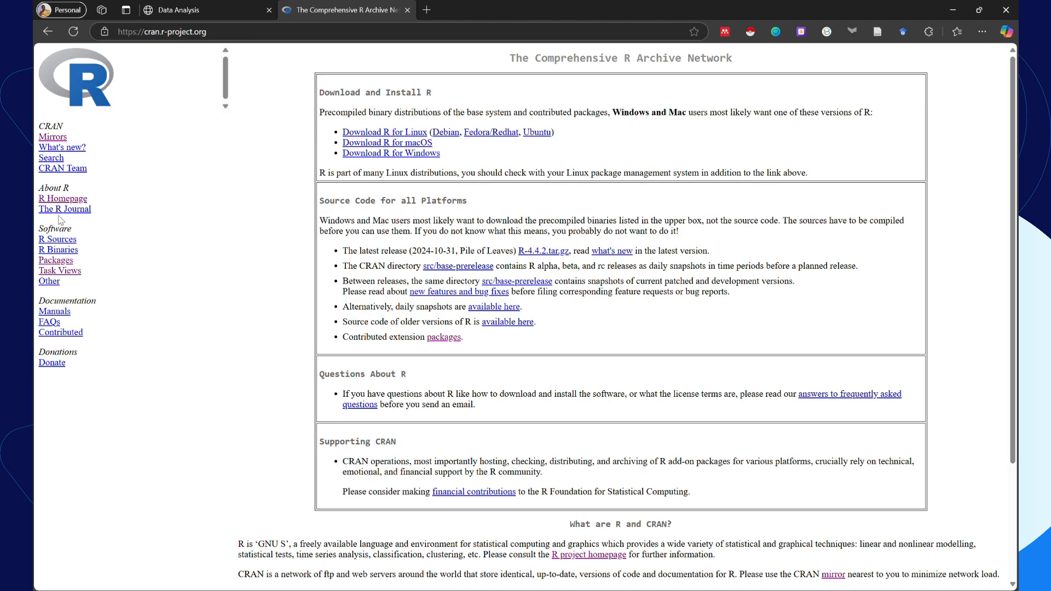
pyautogui.click(61, 261)
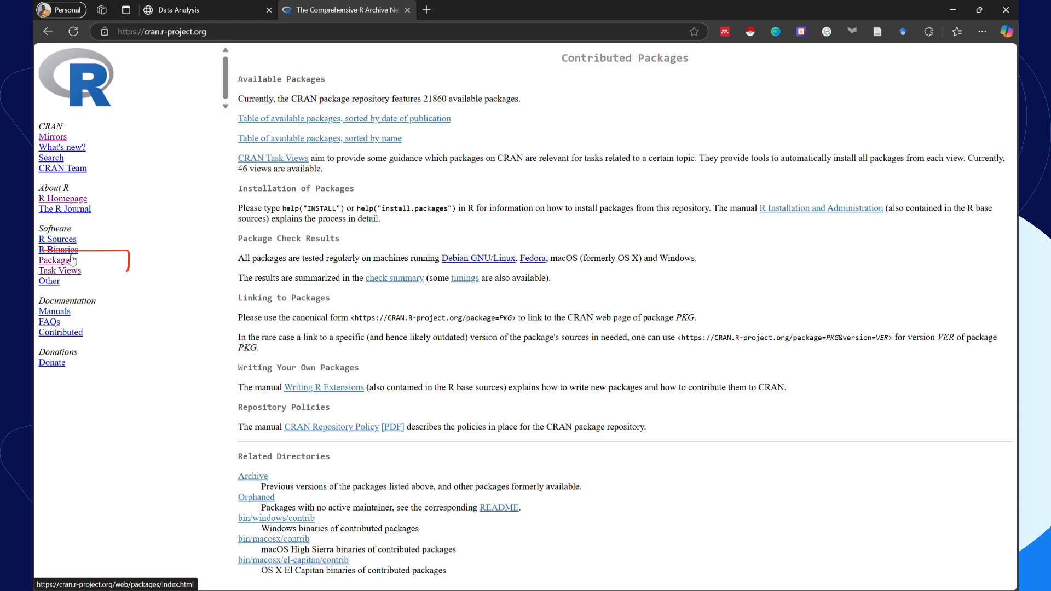
pyautogui.click(256, 477)
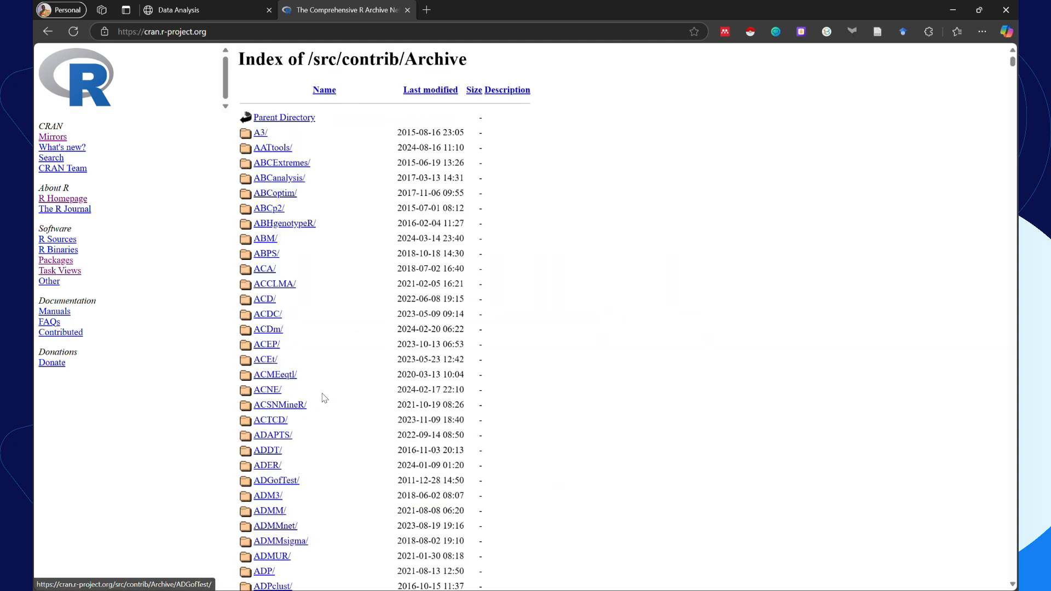
# Search the archive index for lmtest and go to the entry with exactly that name
pyautogui.scroll(-5, 323, 398)
pyautogui.scroll(-20, 324, 399)
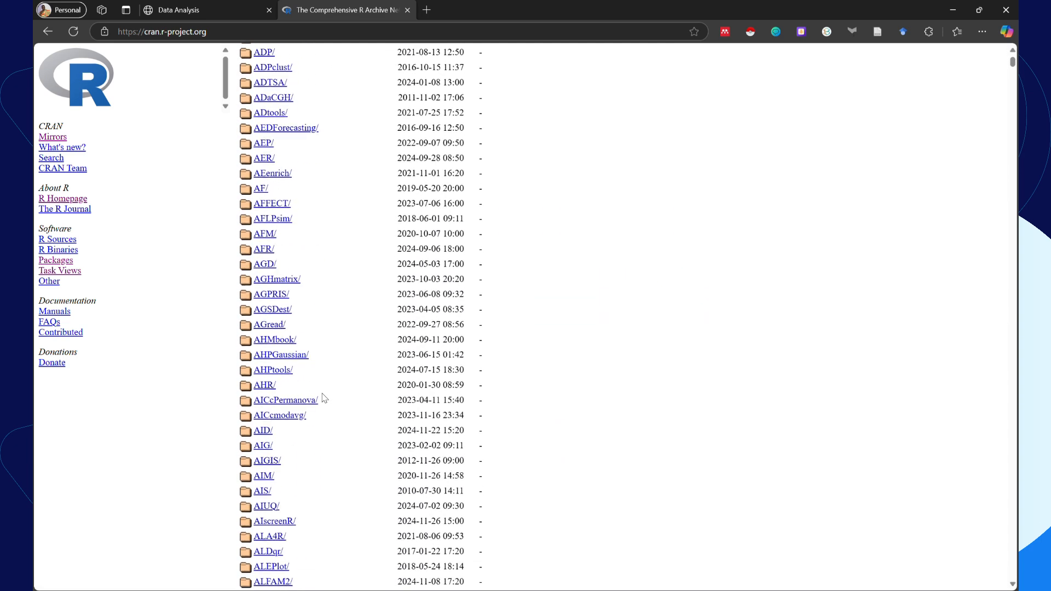
pyautogui.scroll(-20, 323, 398)
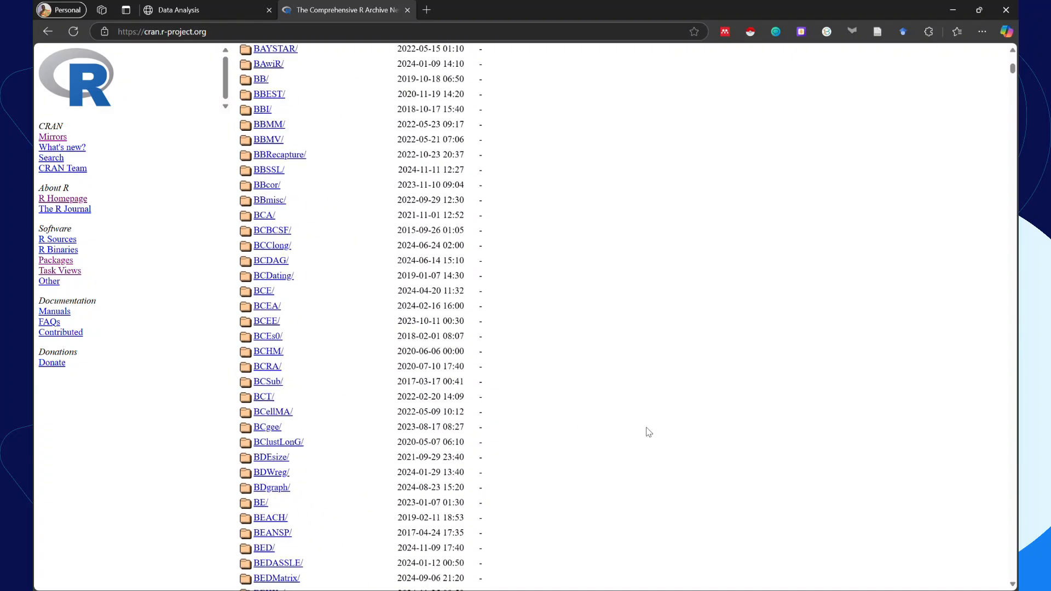
pyautogui.hotkey('ctrl', 'f')
pyautogui.write('lmt')
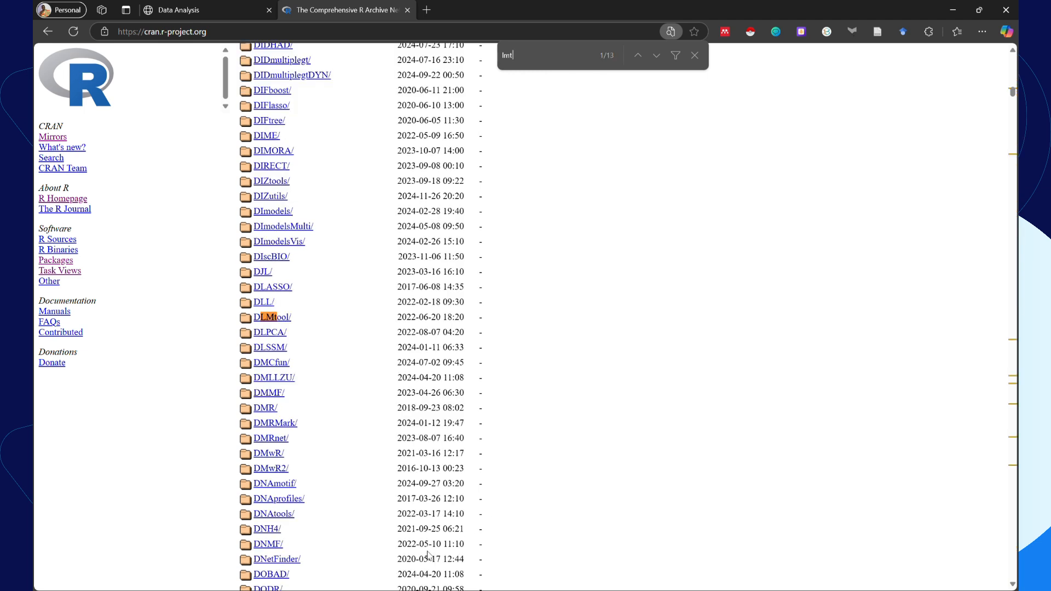
pyautogui.write('est')
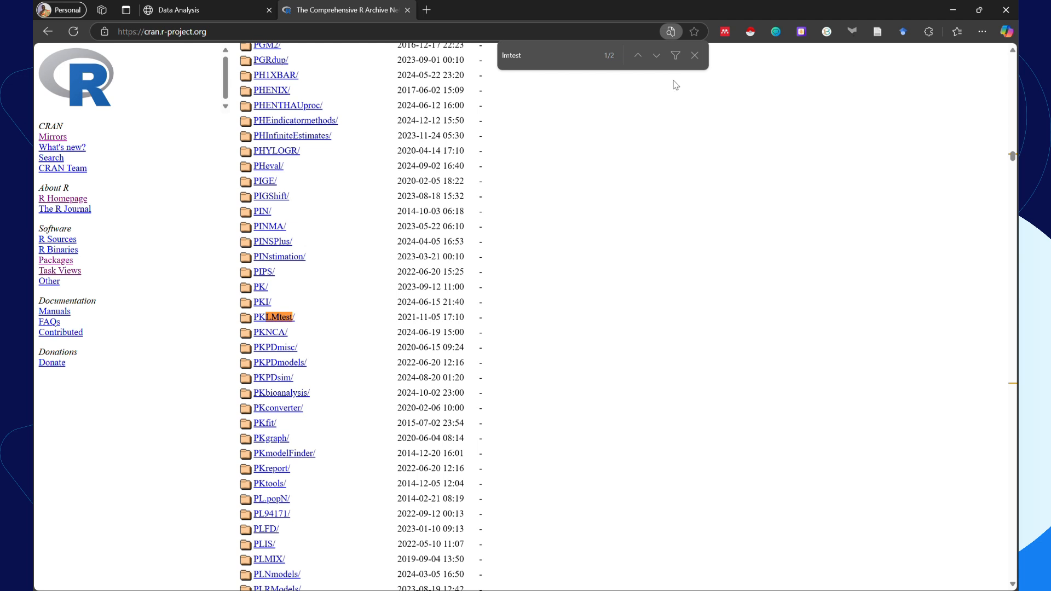
pyautogui.click(656, 55)
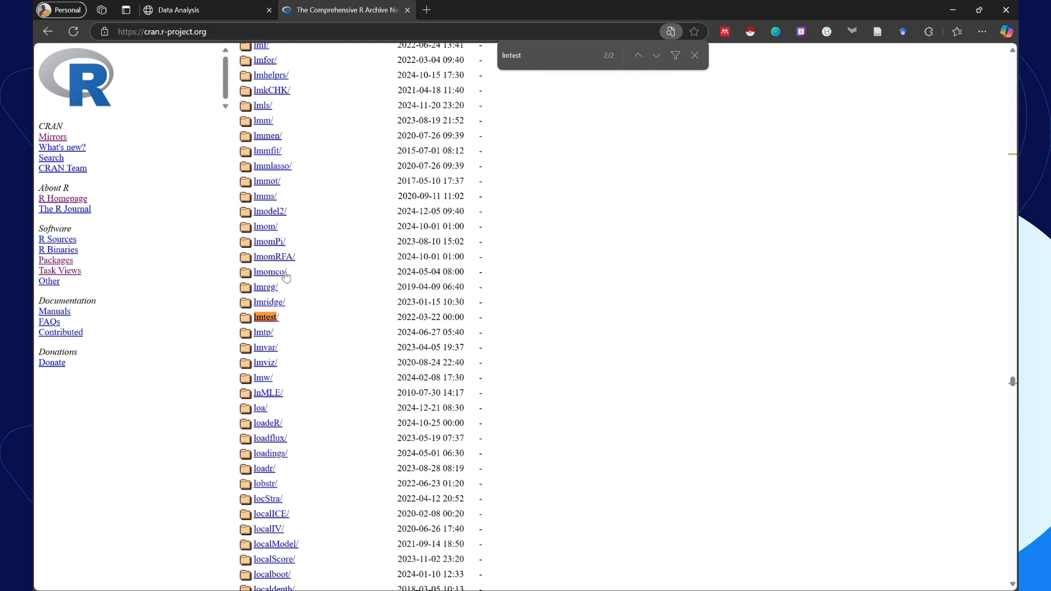
# Open the lmtest archive folder, look through its versions down to lmtest_0.9-39.tar.gz, and close the page search
pyautogui.click(276, 322)
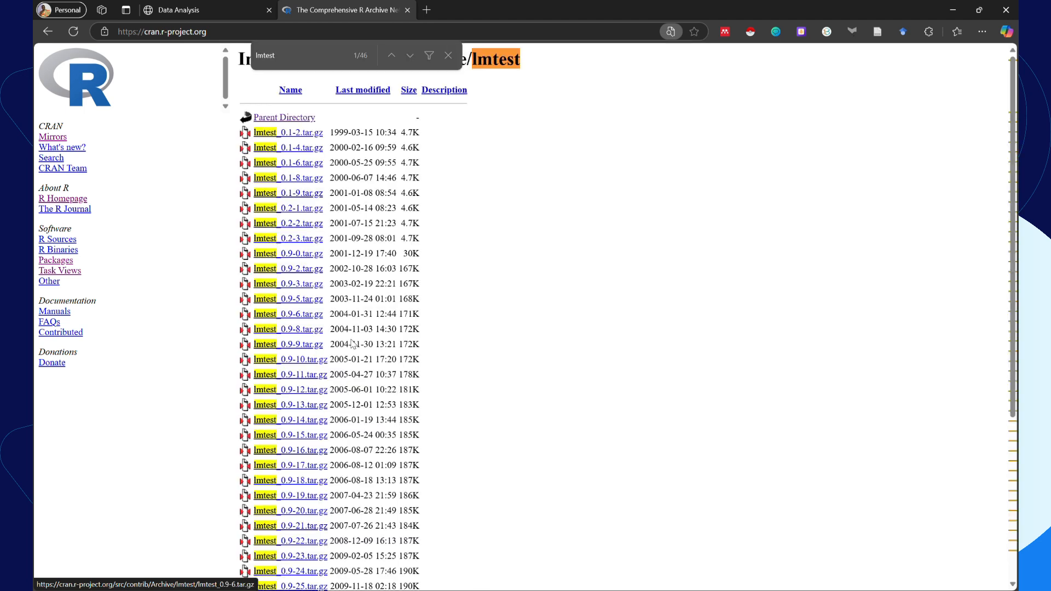
pyautogui.scroll(-3, 352, 339)
pyautogui.scroll(-3, 352, 340)
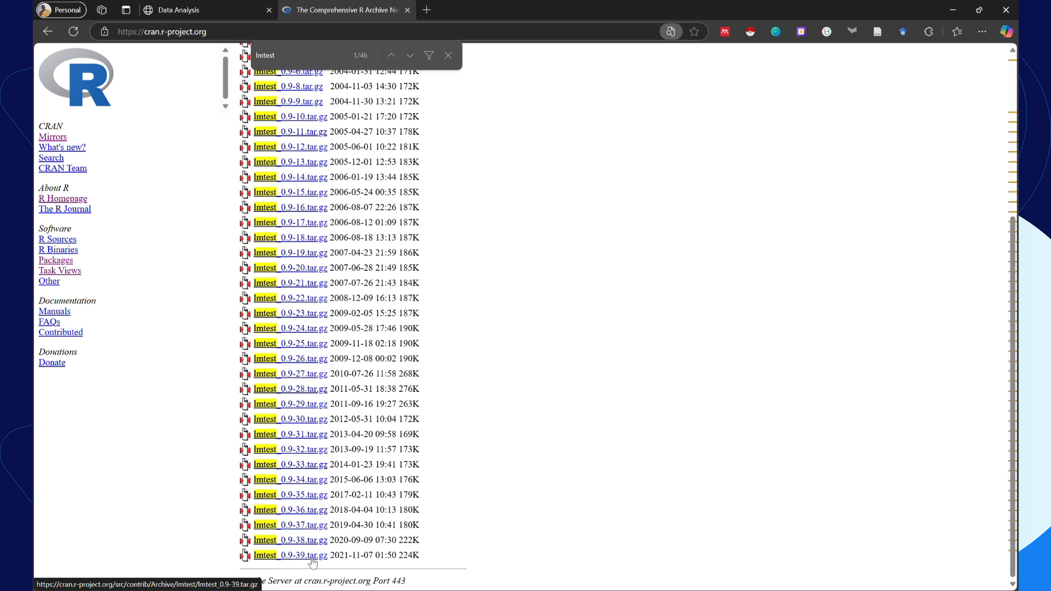
pyautogui.click(449, 54)
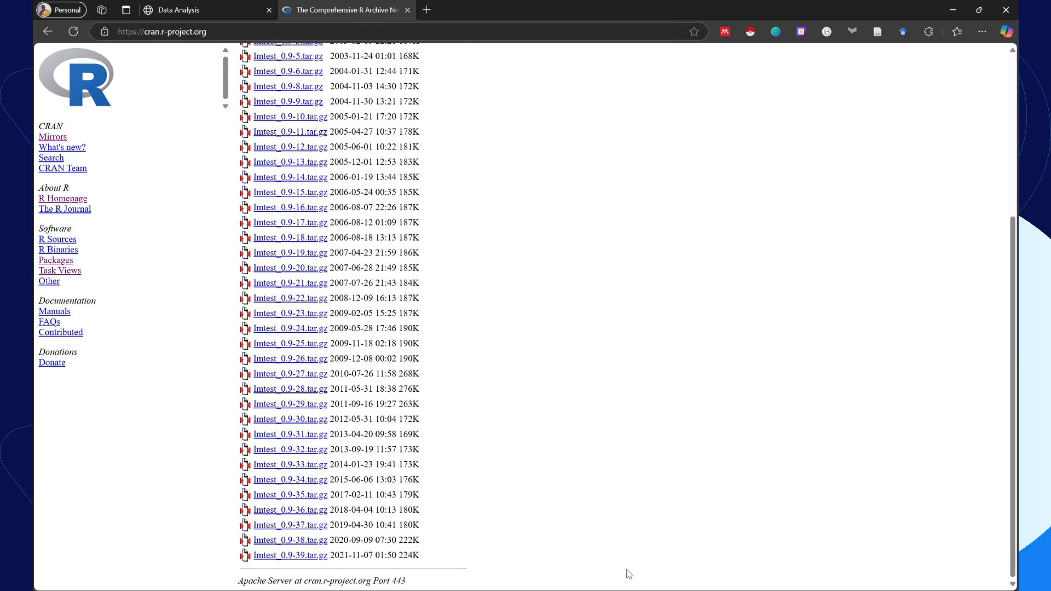
# Switch back to RStudio and install the package archive lmtest_0.9-39.tar.gz from the Compressed folder in Downloads
pyautogui.moveTo(755, 589)
pyautogui.click(763, 560)
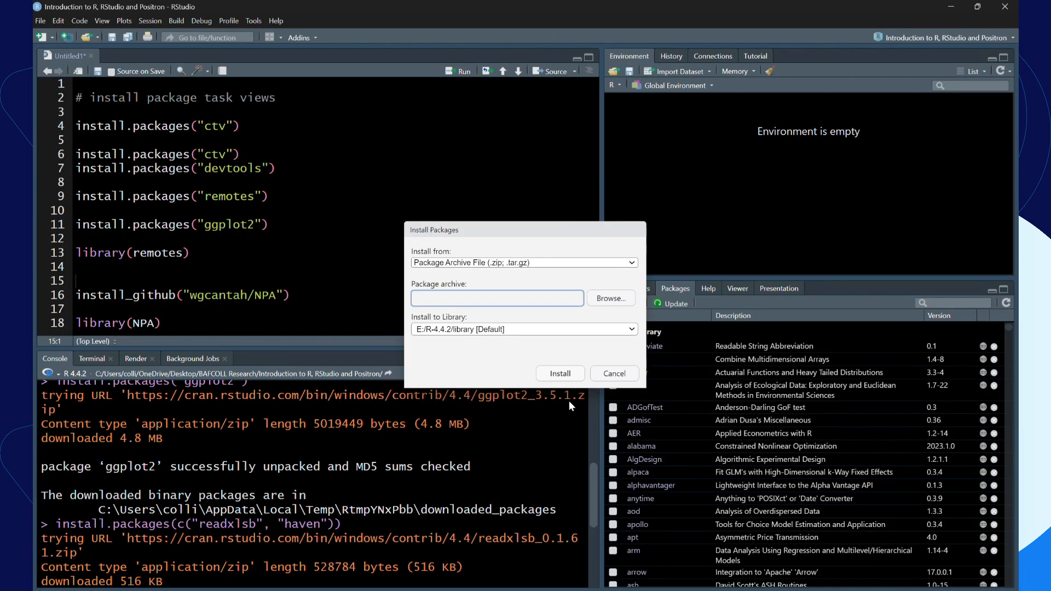
pyautogui.click(603, 300)
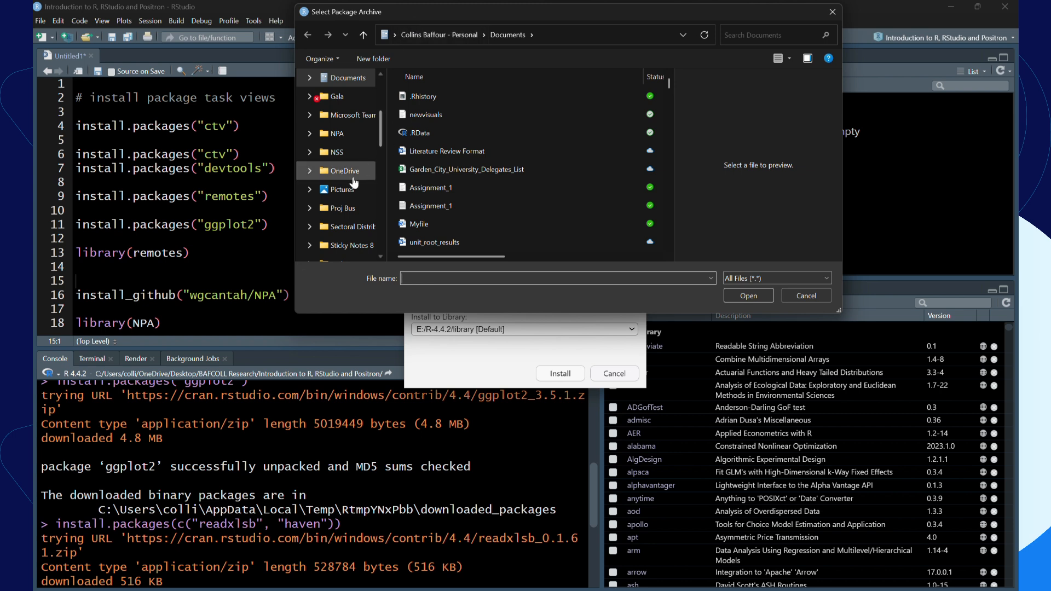
pyautogui.moveTo(381, 132); pyautogui.dragTo(382, 158)
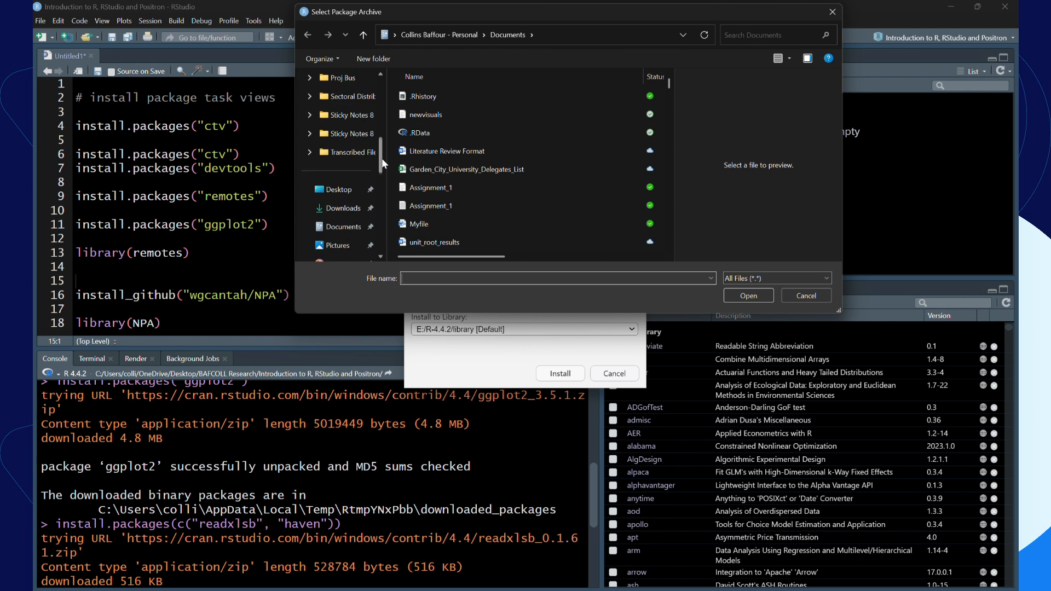
pyautogui.click(355, 210)
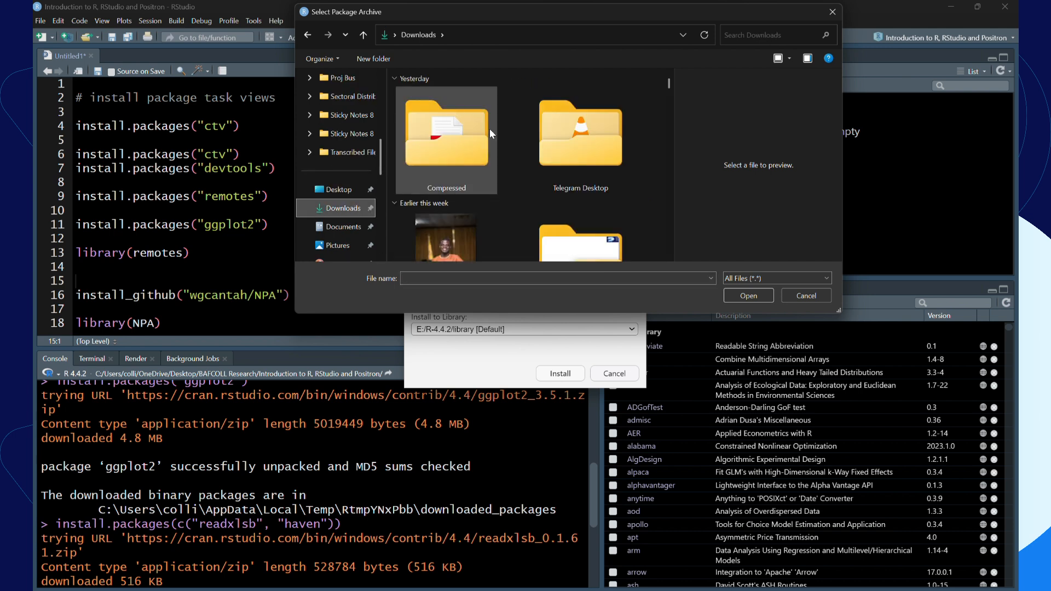
pyautogui.click(456, 146)
pyautogui.doubleClick(458, 147)
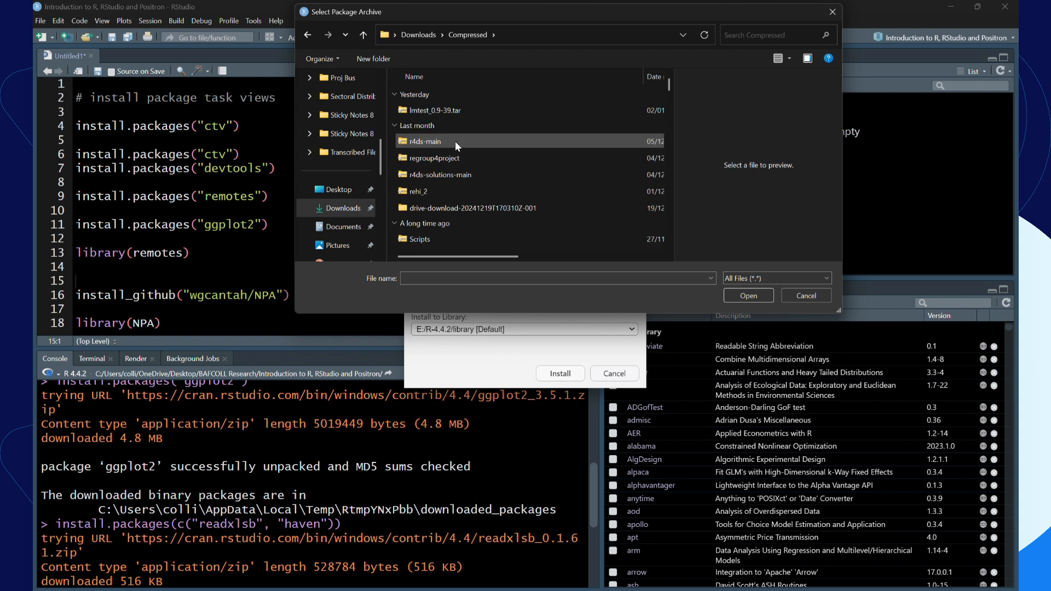
pyautogui.click(438, 112)
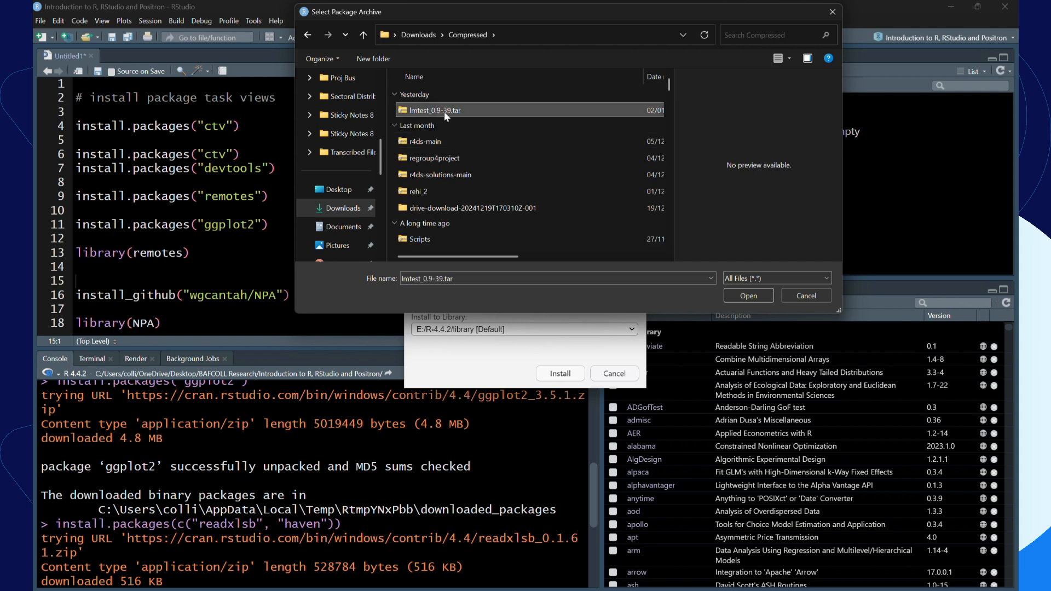
pyautogui.click(747, 296)
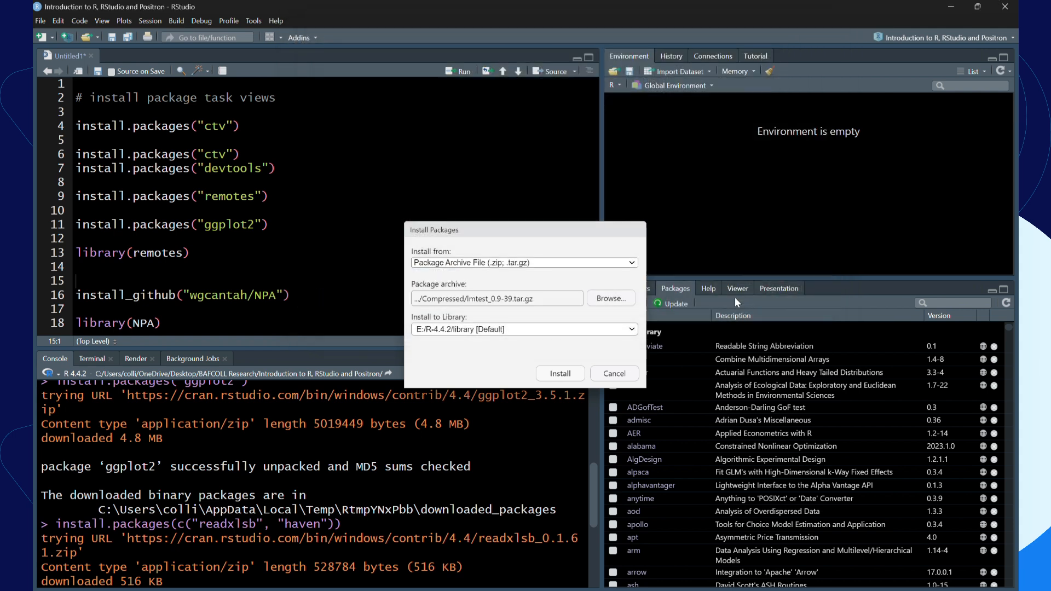
pyautogui.click(559, 373)
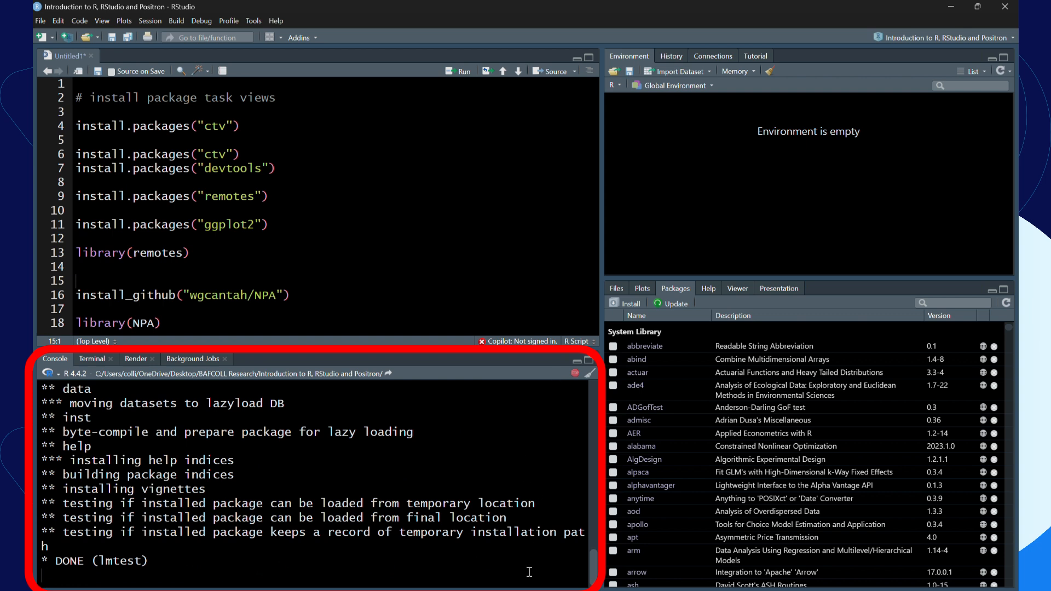
# Switch to the Data Analysis slides in Microsoft Edge and show the Code section on installing packages
pyautogui.moveTo(525, 588)
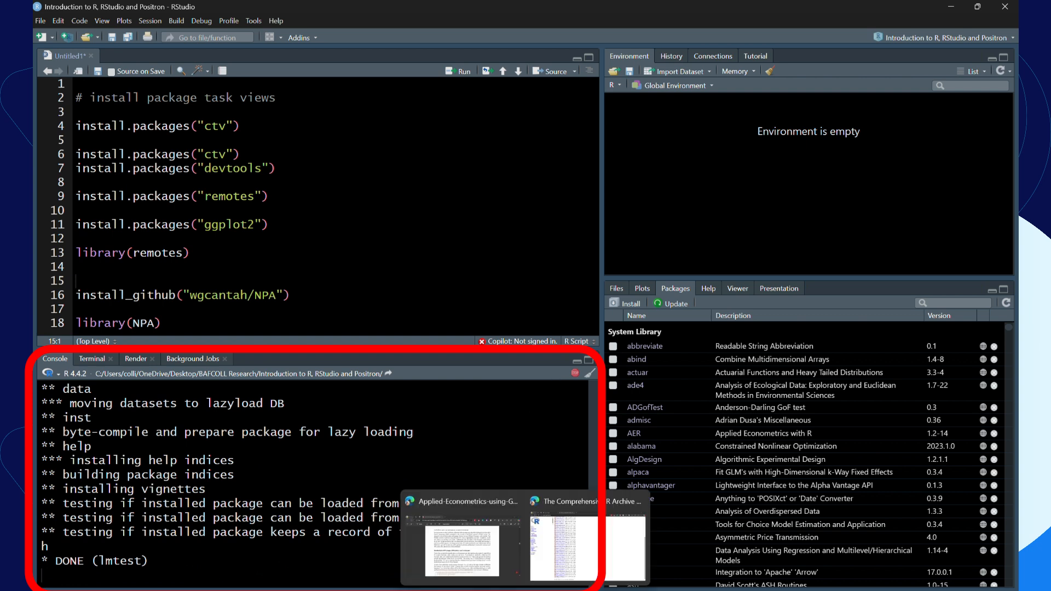
pyautogui.click(557, 549)
pyautogui.click(232, 10)
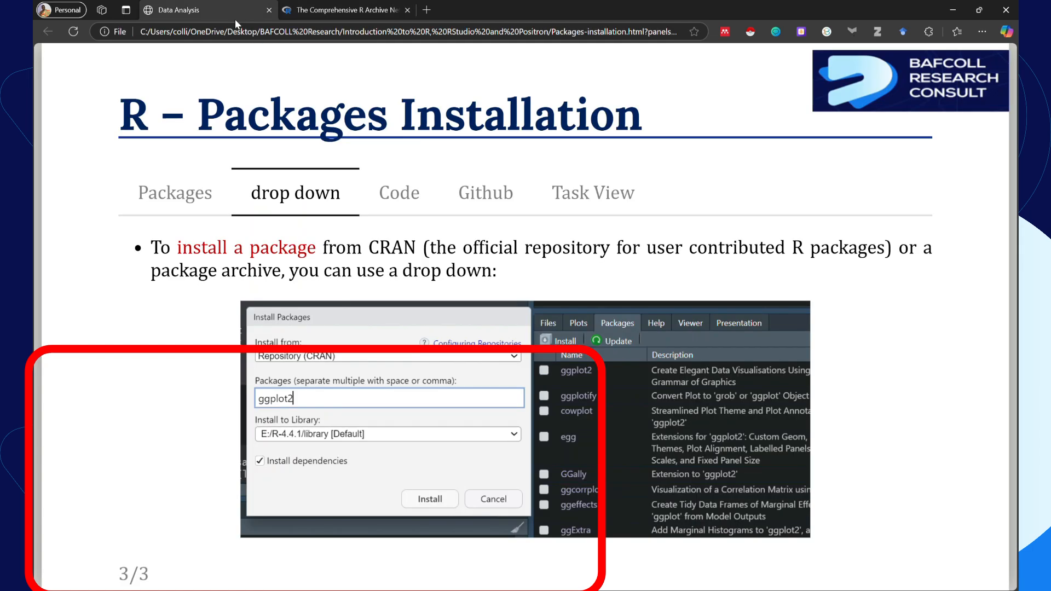
pyautogui.click(397, 202)
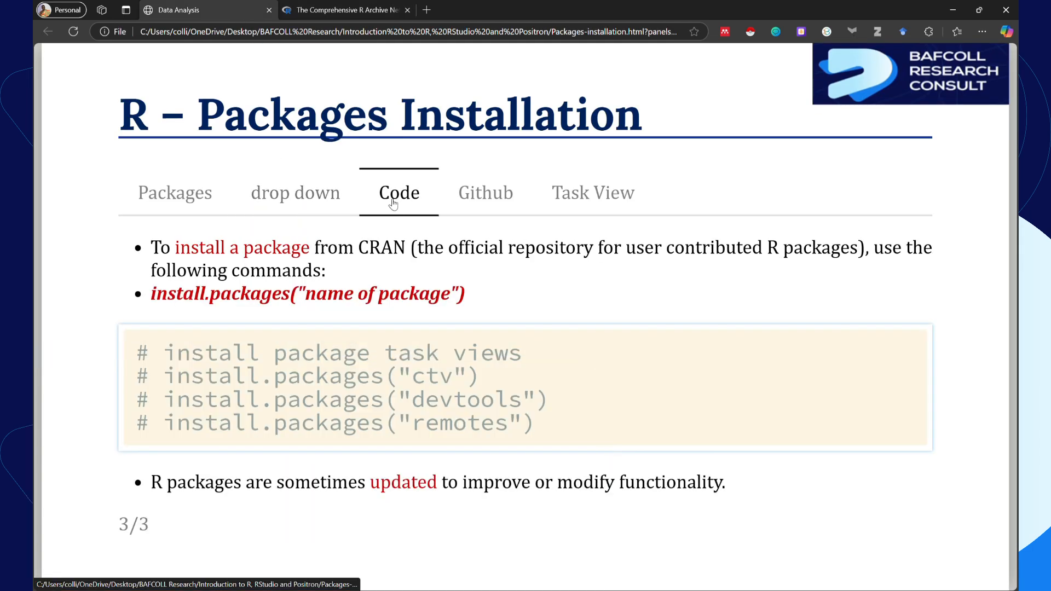